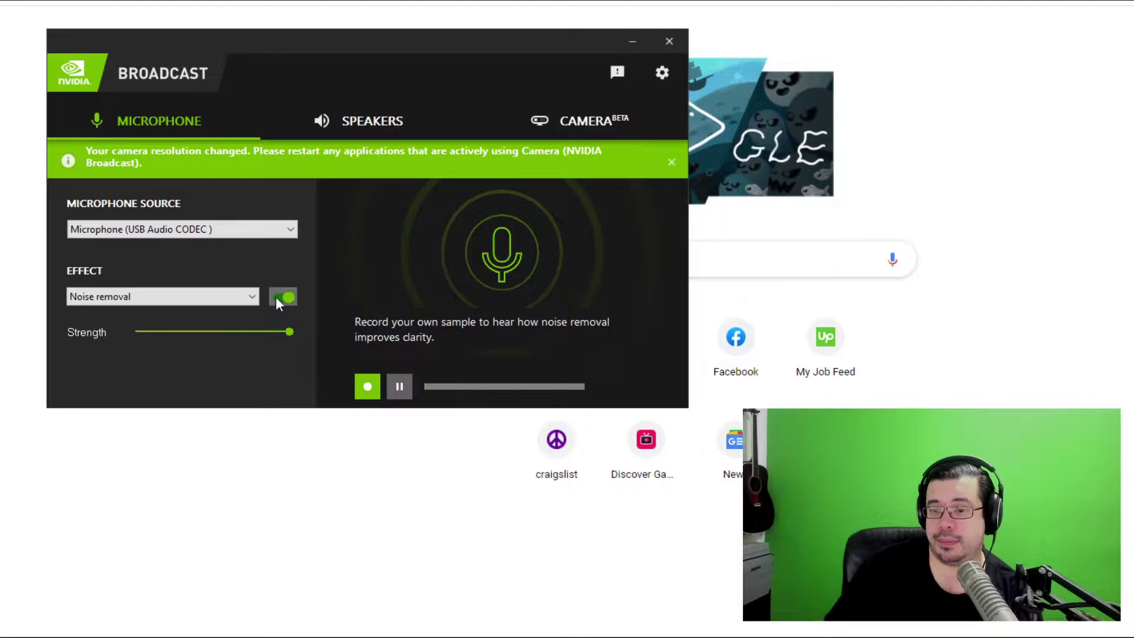
Step: Toggle microphone noise removal, then show the Speakers page, keeping USB Audio CODEC as the output device
{"action": "left_click", "coordinate": [278, 297]}
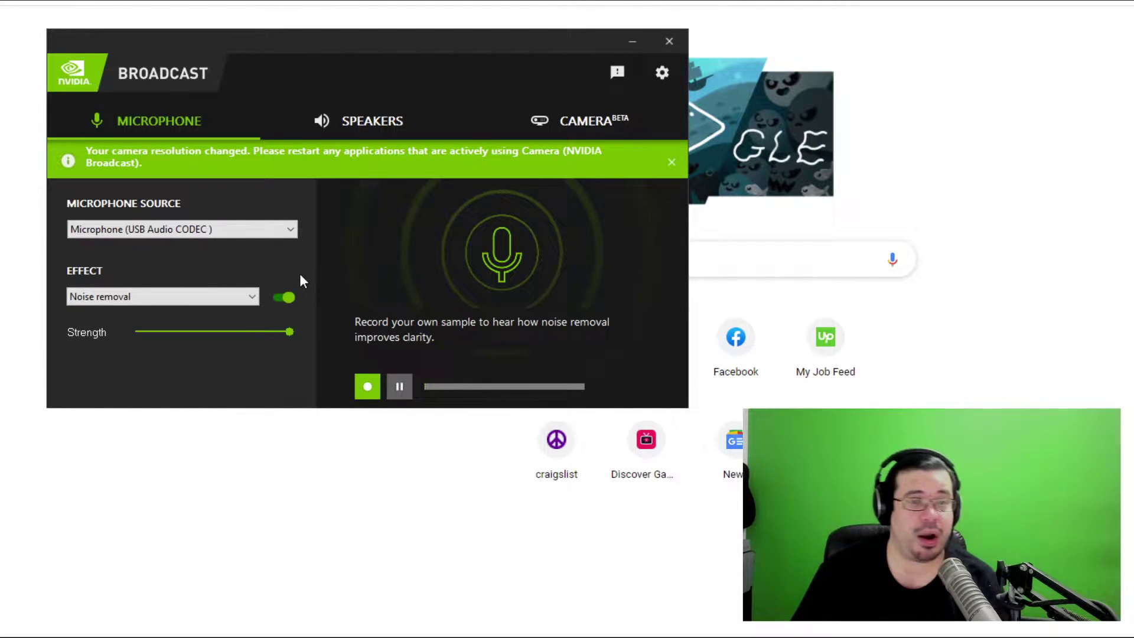
{"action": "left_click", "coordinate": [353, 119]}
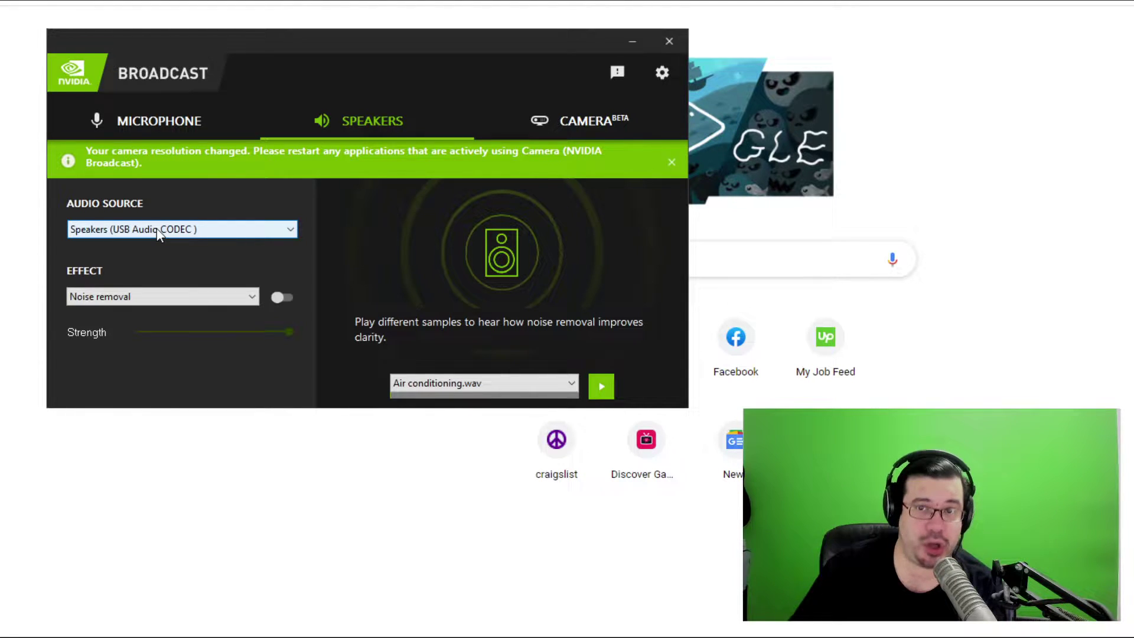
{"action": "left_click", "coordinate": [160, 234]}
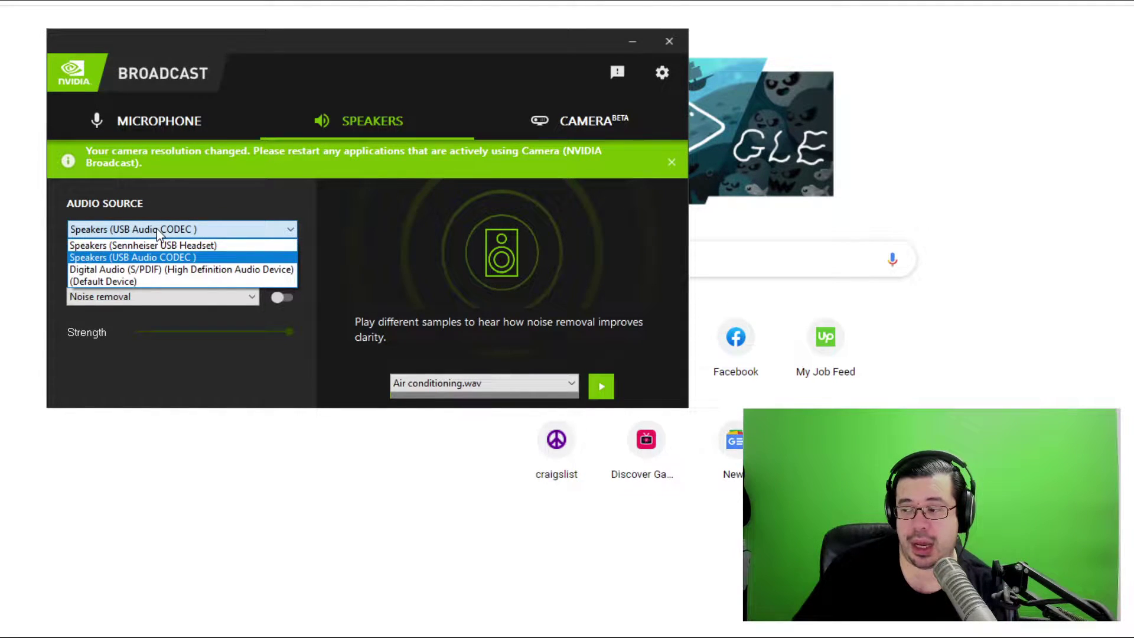
{"action": "left_click", "coordinate": [160, 232]}
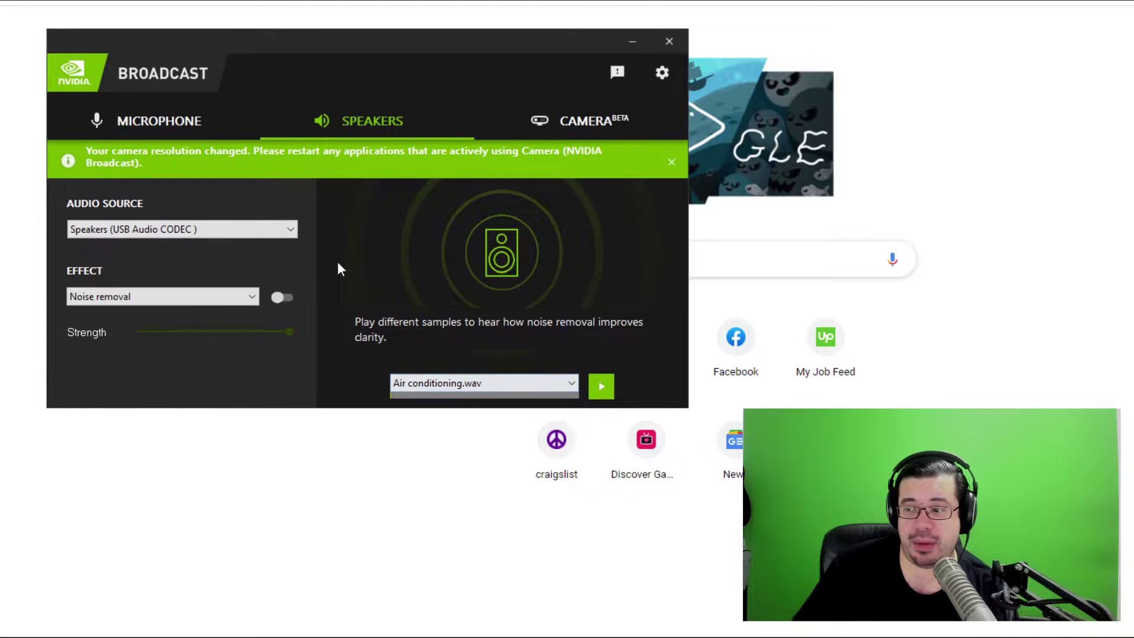
{"action": "left_click", "coordinate": [218, 229]}
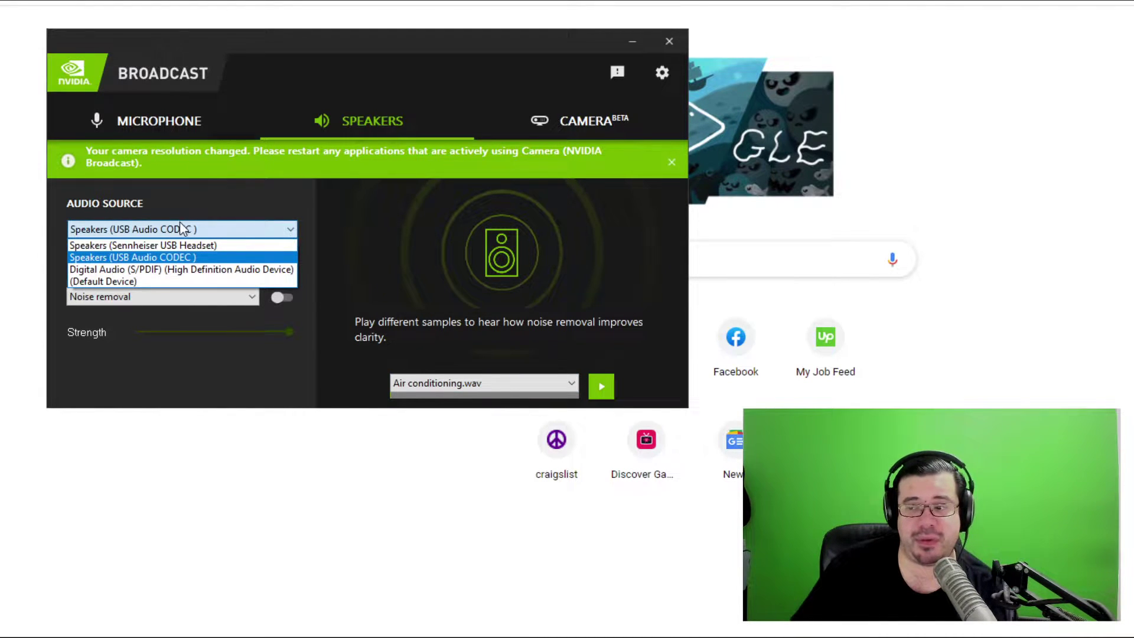
{"action": "left_click", "coordinate": [389, 232]}
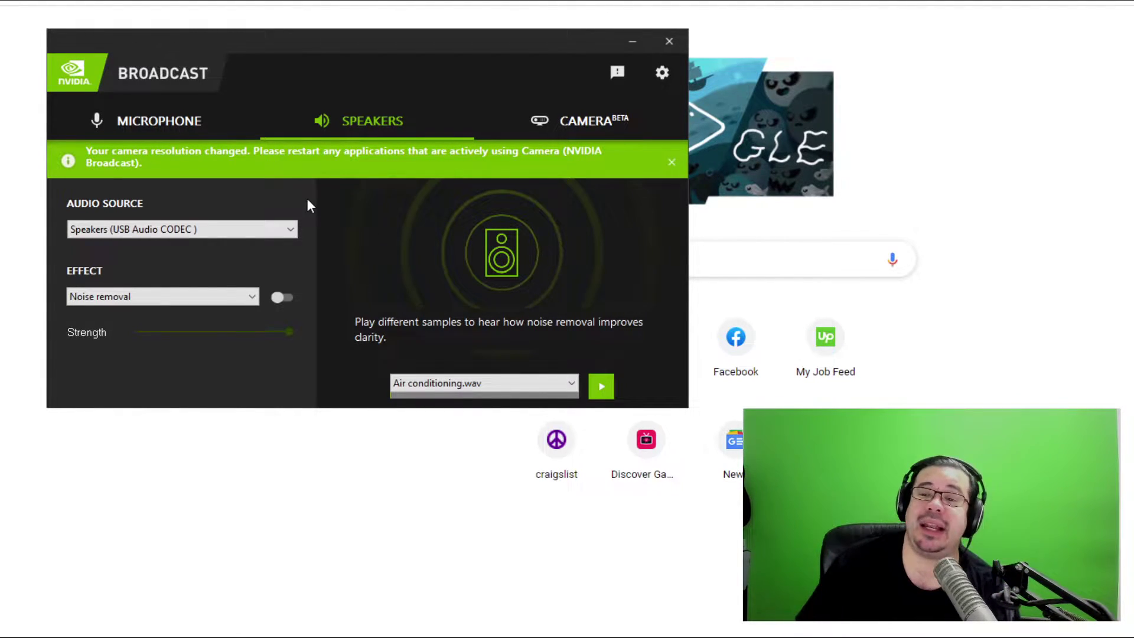
Step: Show the Camera page, keep the Auto frame effect, and lower its zoom to widen the shot
{"action": "left_click", "coordinate": [586, 127]}
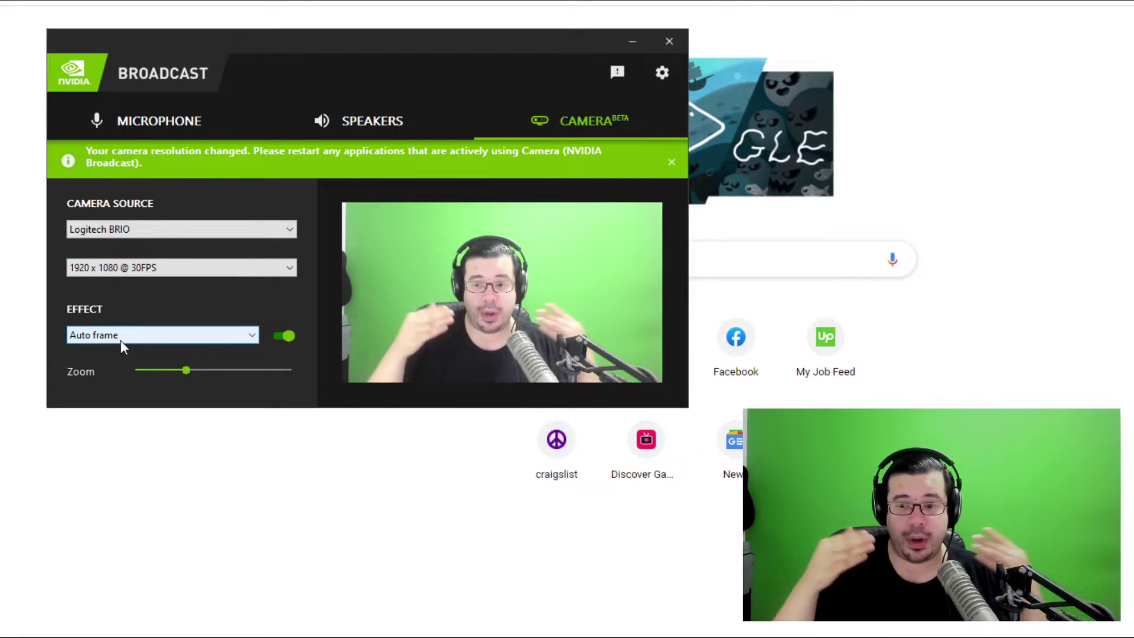
{"action": "left_click", "coordinate": [121, 341]}
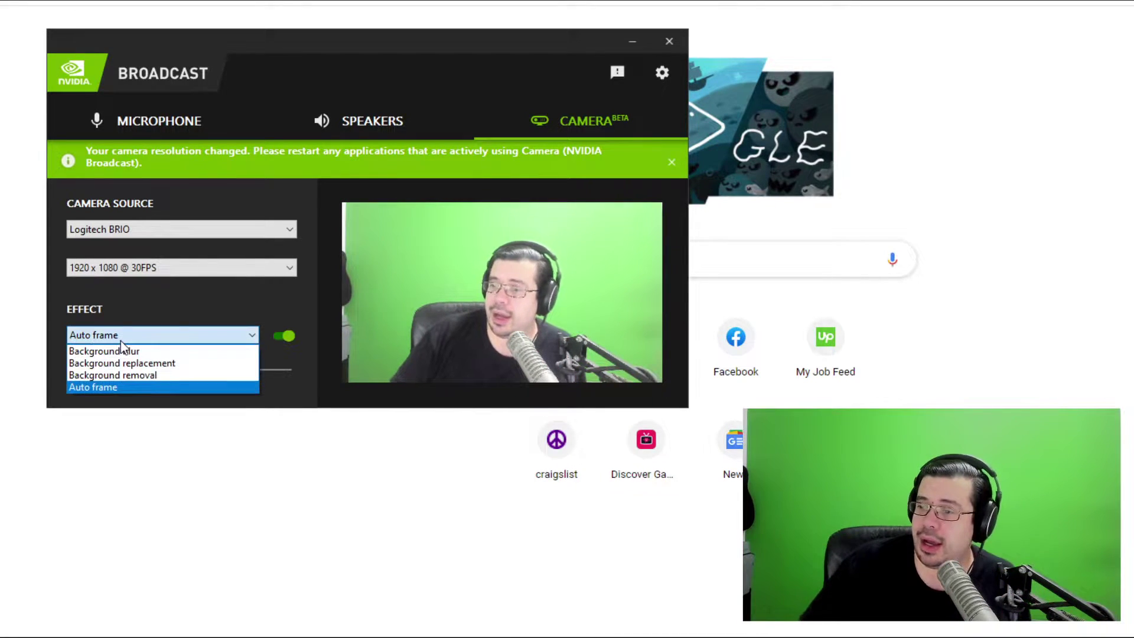
{"action": "left_click", "coordinate": [254, 310]}
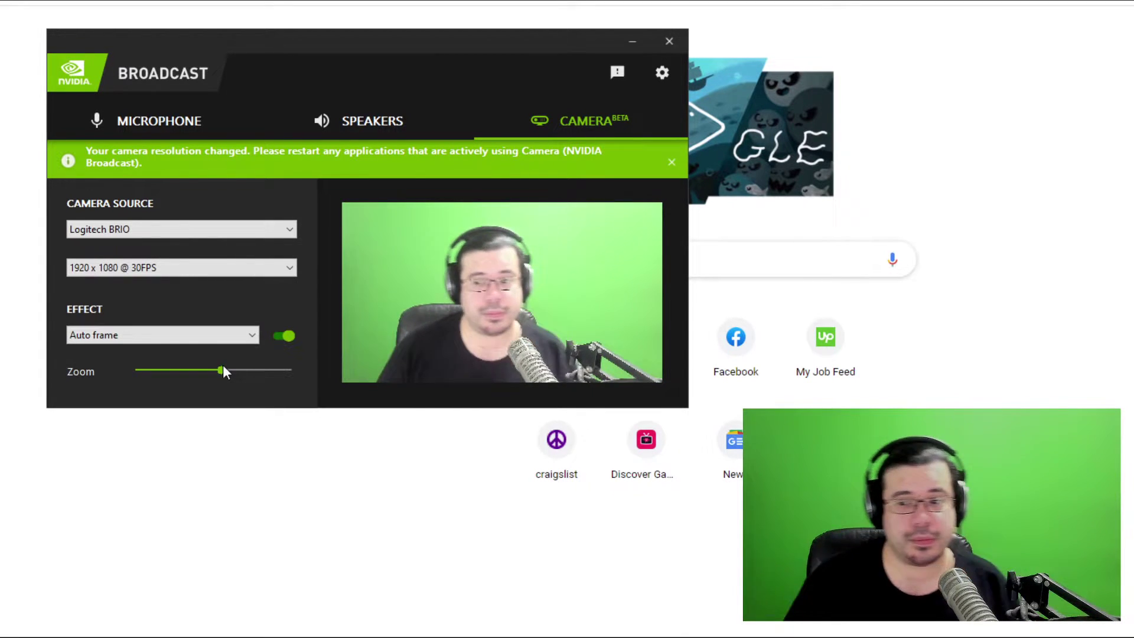
{"action": "left_click_drag", "start_coordinate": [224, 367], "coordinate": [166, 369]}
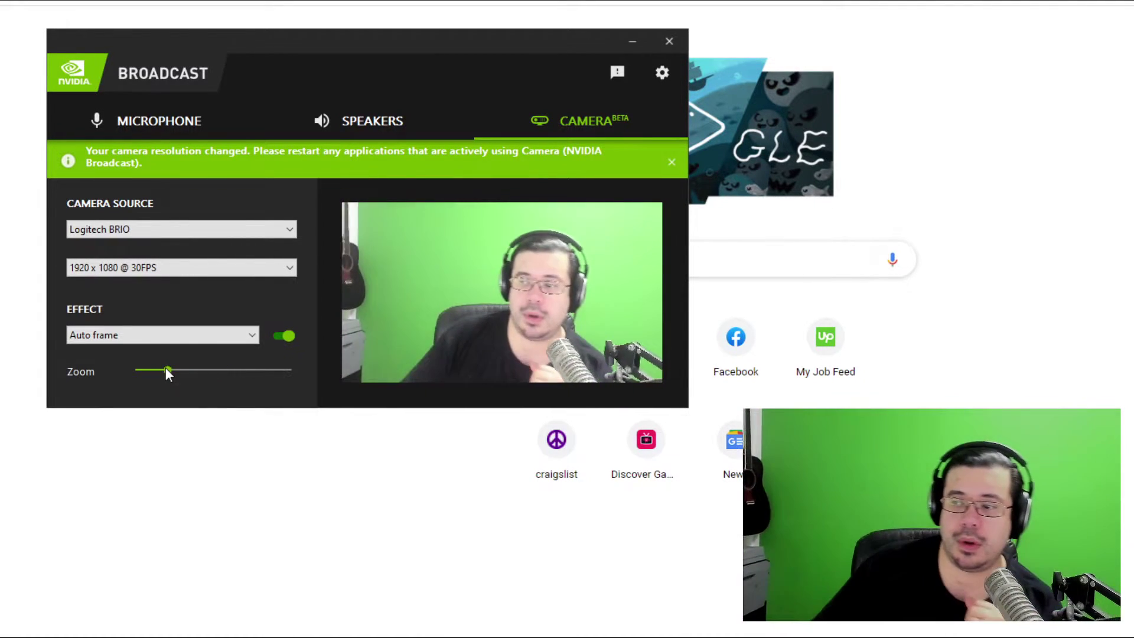
Step: Switch the camera effect from Auto frame to Background blur
{"action": "left_click", "coordinate": [207, 335]}
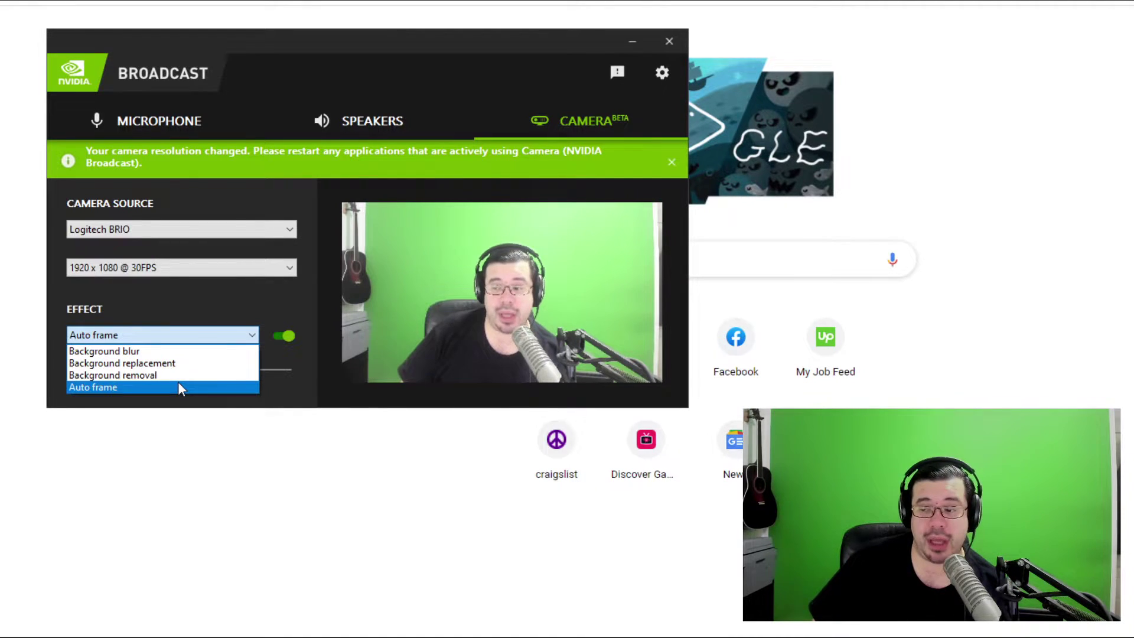
{"action": "left_click", "coordinate": [160, 351]}
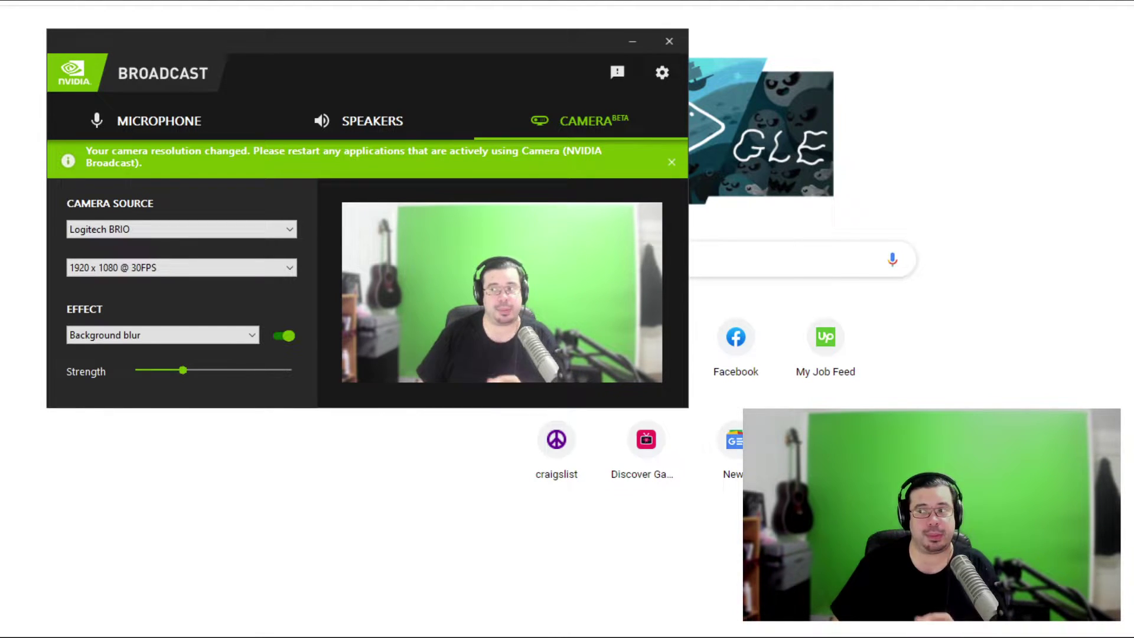
Step: Set the camera effect to Background replacement using C:\streamstuff\blackknight.jpg as the image
{"action": "left_click", "coordinate": [151, 335]}
{"action": "left_click", "coordinate": [158, 363]}
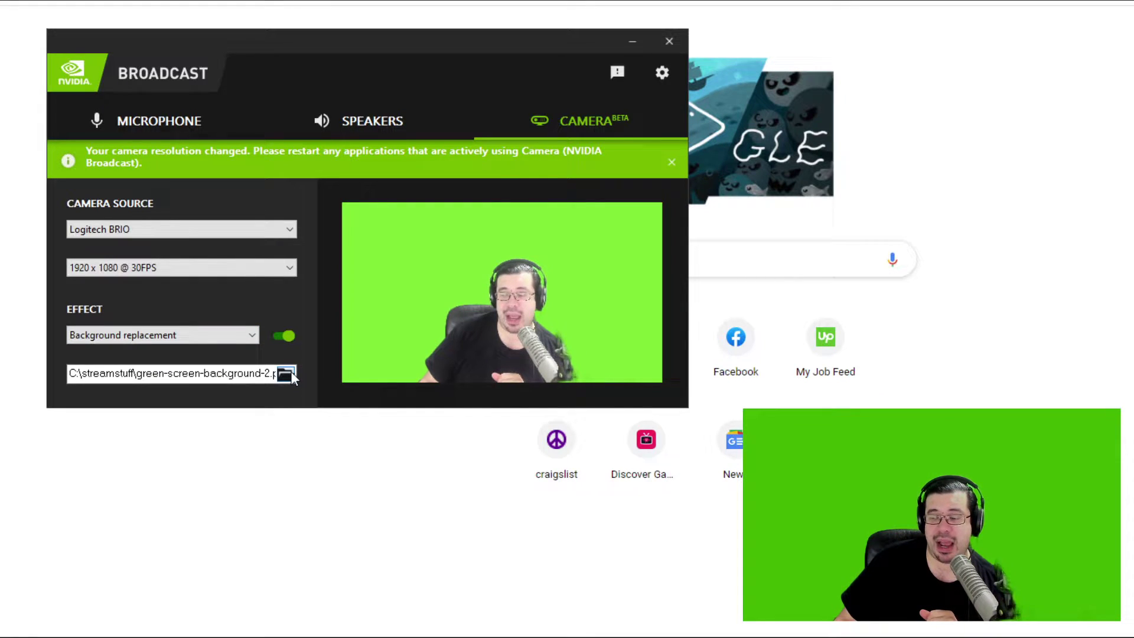
{"action": "left_click", "coordinate": [286, 373]}
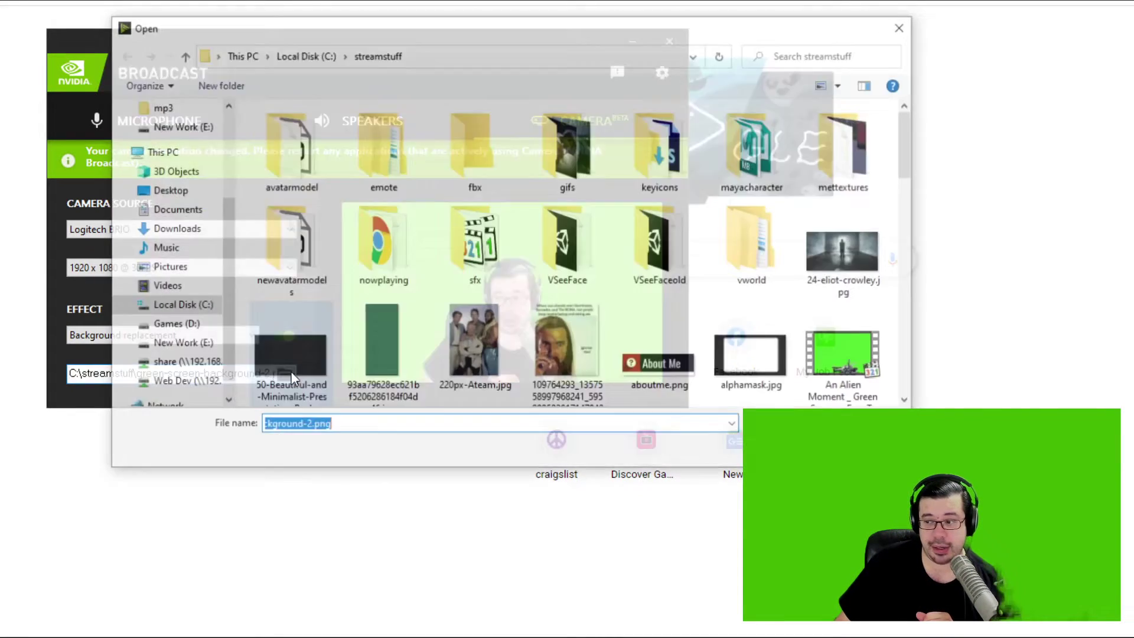
{"action": "scroll", "coordinate": [608, 258], "scroll_direction": "down", "scroll_amount": 3}
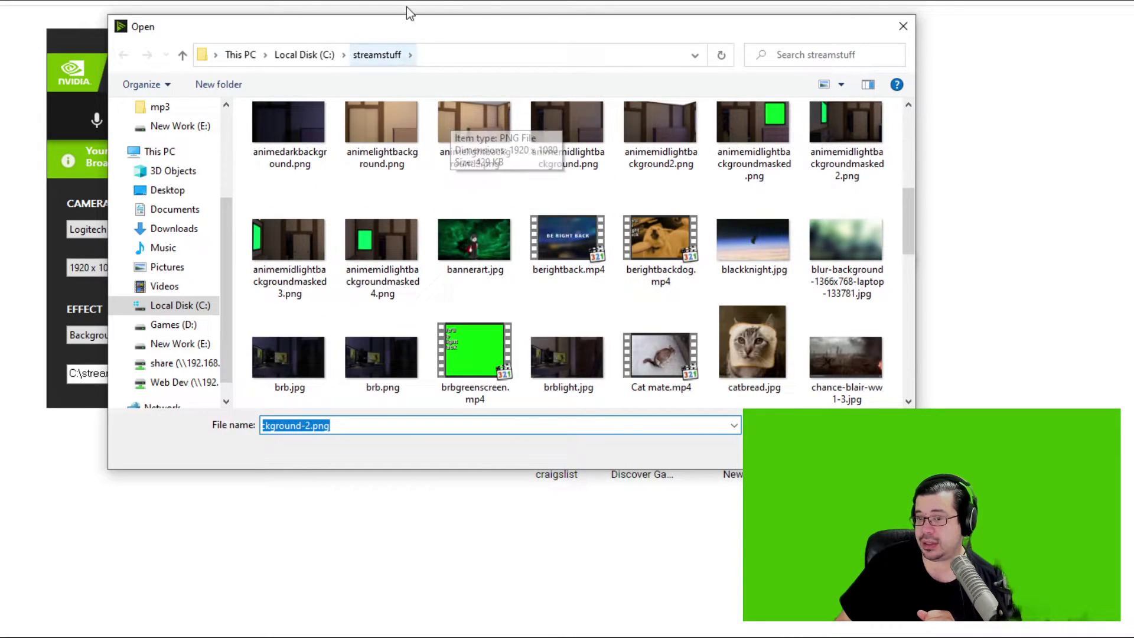
{"action": "left_click_drag", "start_coordinate": [476, 31], "coordinate": [386, 20]}
{"action": "scroll", "coordinate": [644, 212], "scroll_direction": "down", "scroll_amount": 1}
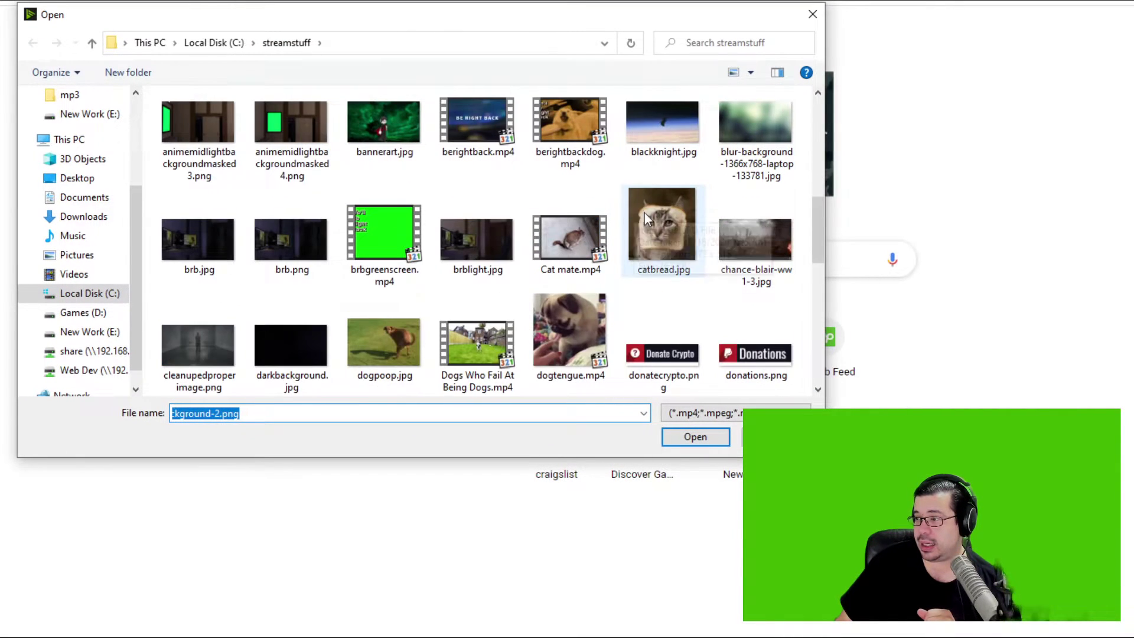
{"action": "double_click", "coordinate": [657, 127]}
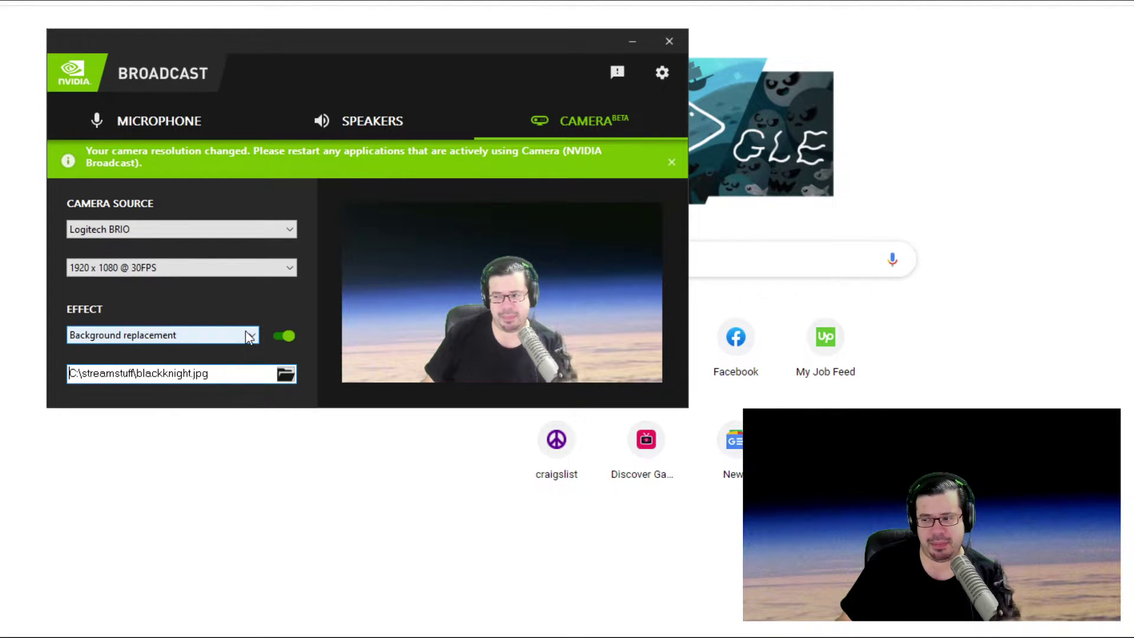
{"action": "left_click", "coordinate": [250, 335]}
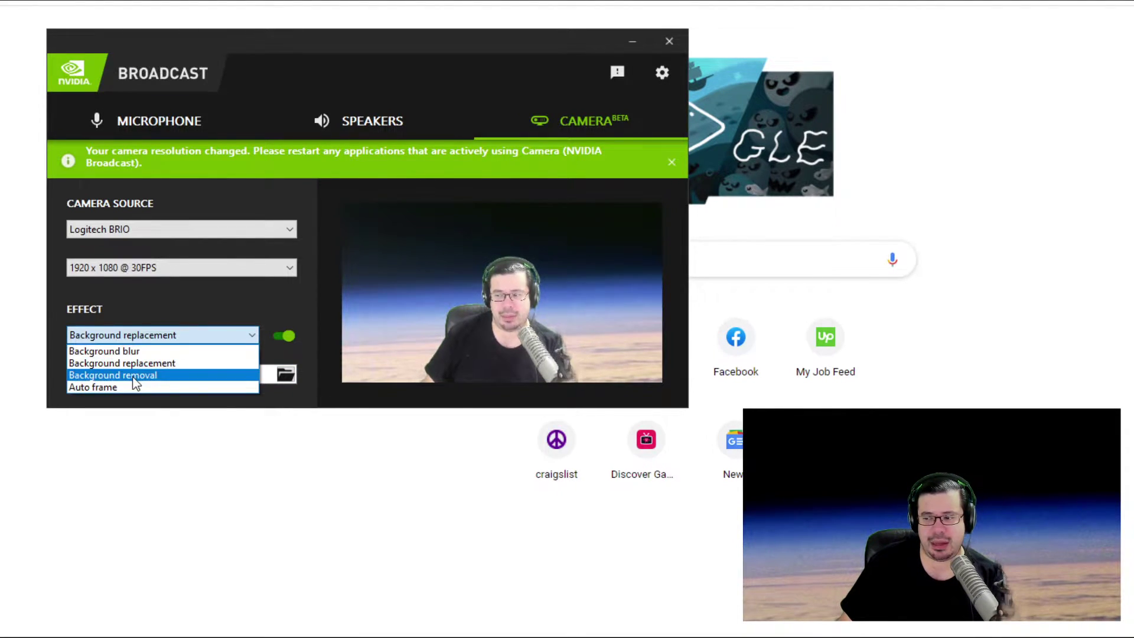
{"action": "left_click", "coordinate": [166, 373]}
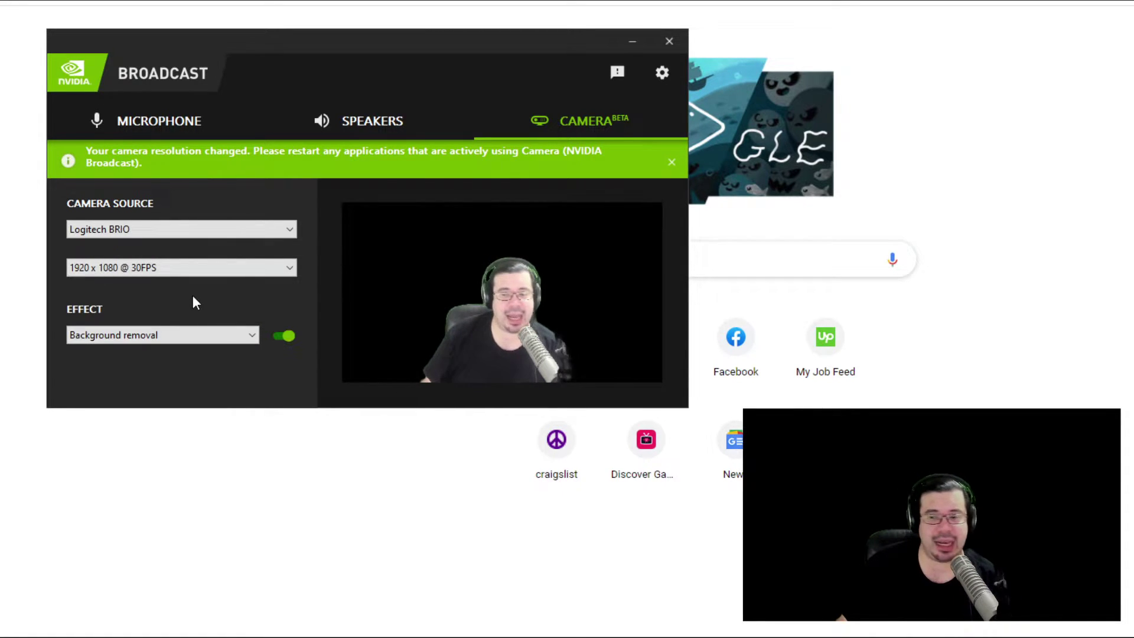
{"action": "left_click", "coordinate": [187, 335]}
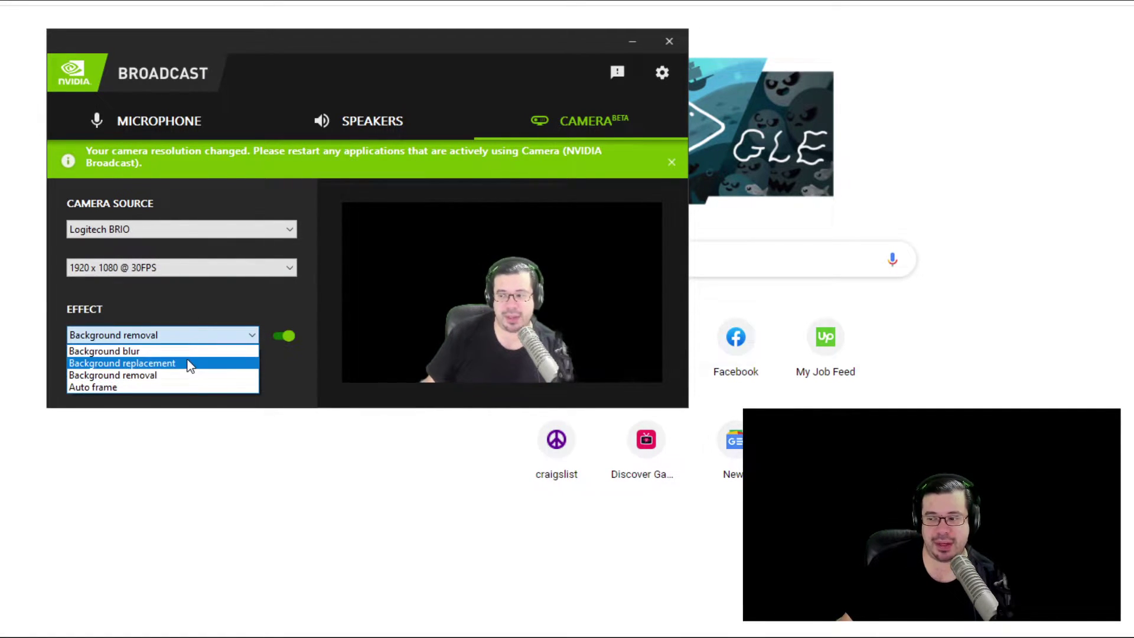
{"action": "left_click", "coordinate": [187, 363]}
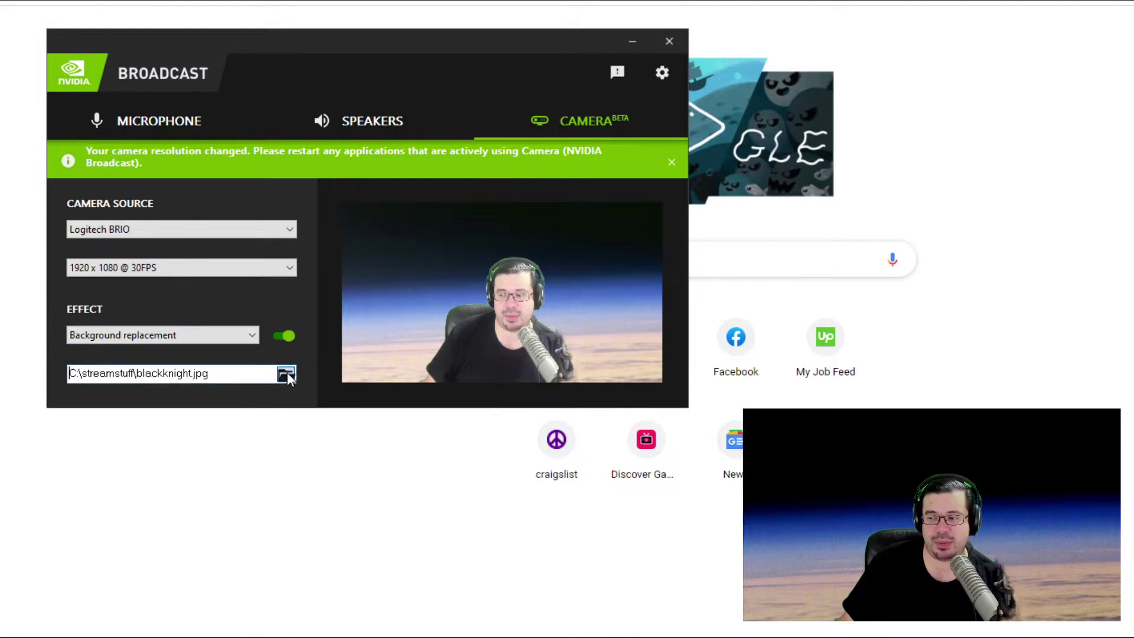
Step: Swap the background image to green-screen-background-2.png from C:\streamstuff
{"action": "left_click", "coordinate": [287, 375]}
{"action": "scroll", "coordinate": [595, 348], "scroll_direction": "down", "scroll_amount": 3}
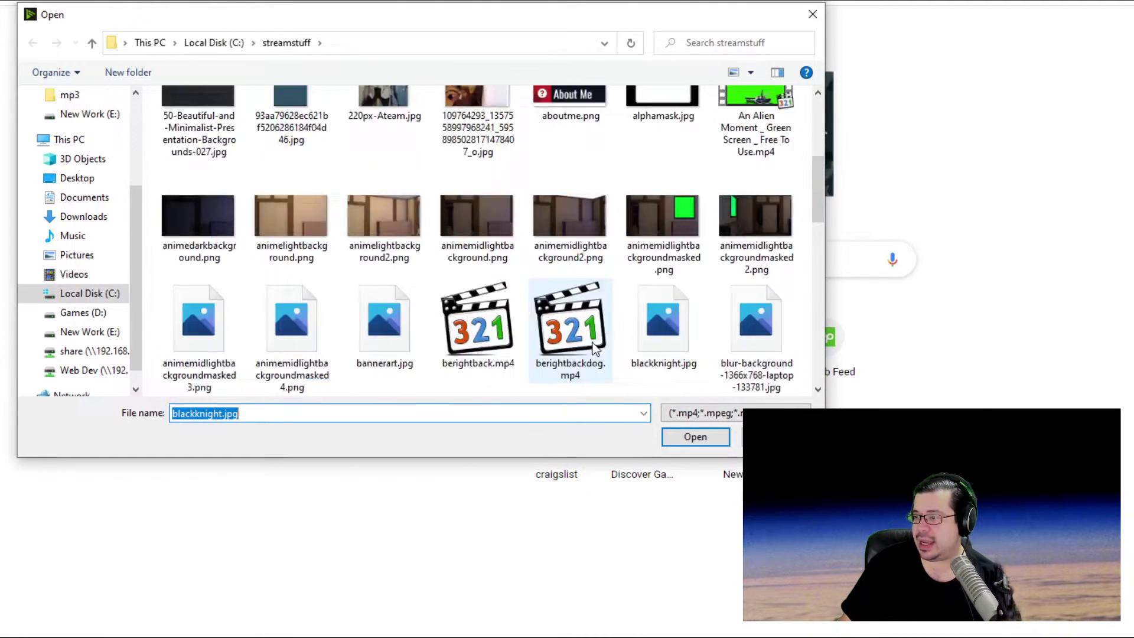
{"action": "scroll", "coordinate": [595, 349], "scroll_direction": "down", "scroll_amount": 5}
{"action": "scroll", "coordinate": [595, 349], "scroll_direction": "up", "scroll_amount": 5}
{"action": "scroll", "coordinate": [595, 349], "scroll_direction": "down", "scroll_amount": 5}
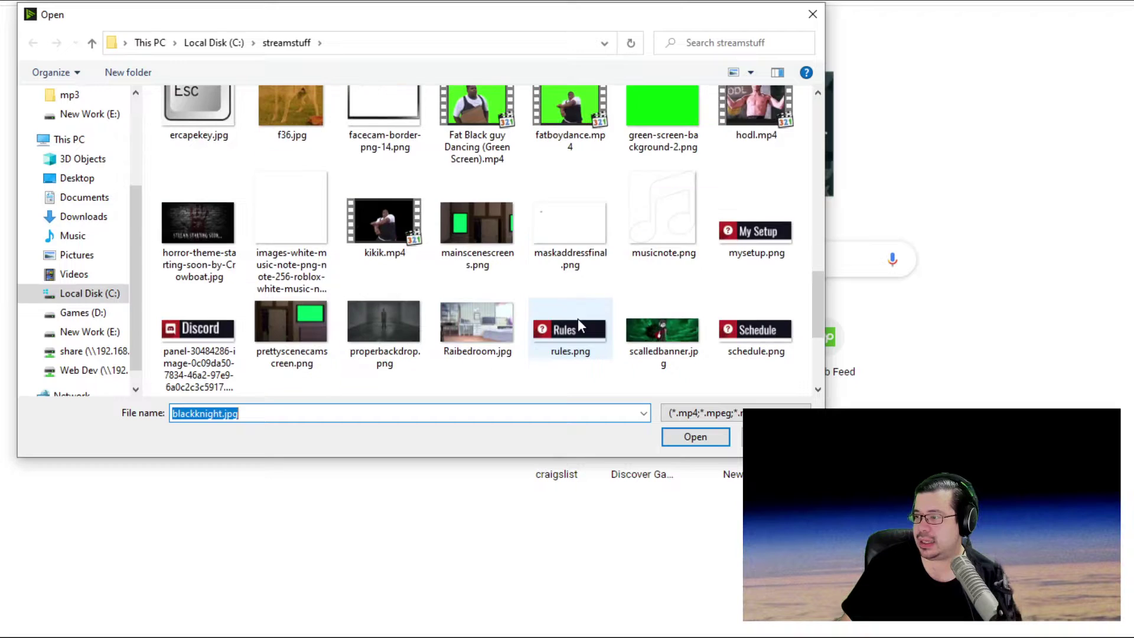
{"action": "left_click", "coordinate": [658, 137]}
{"action": "left_click", "coordinate": [692, 438]}
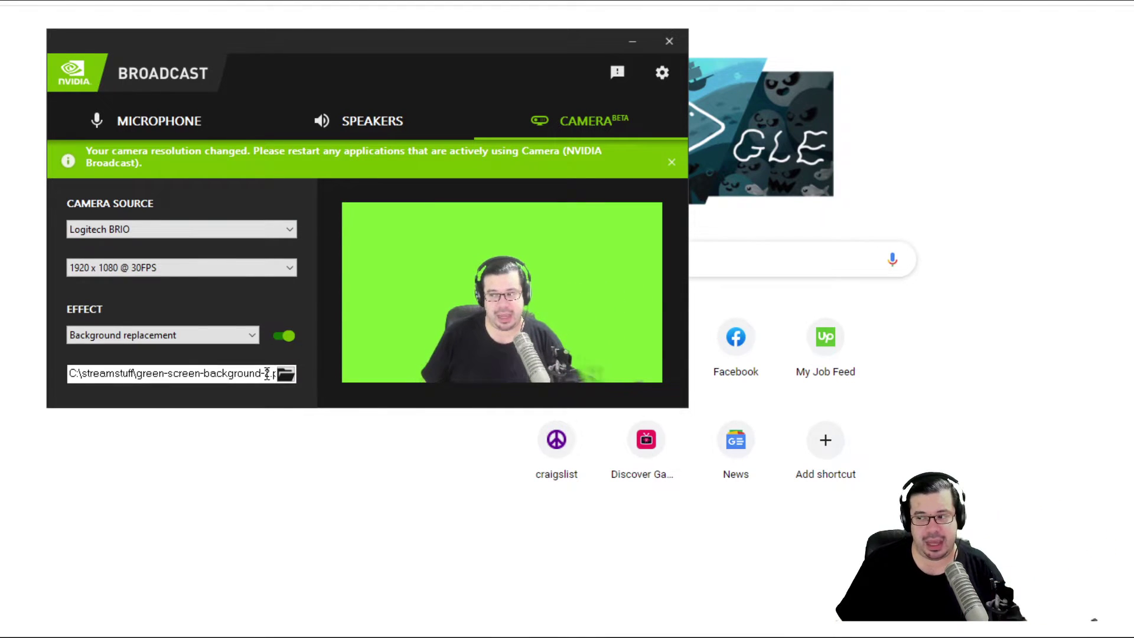
{"action": "left_click", "coordinate": [285, 336]}
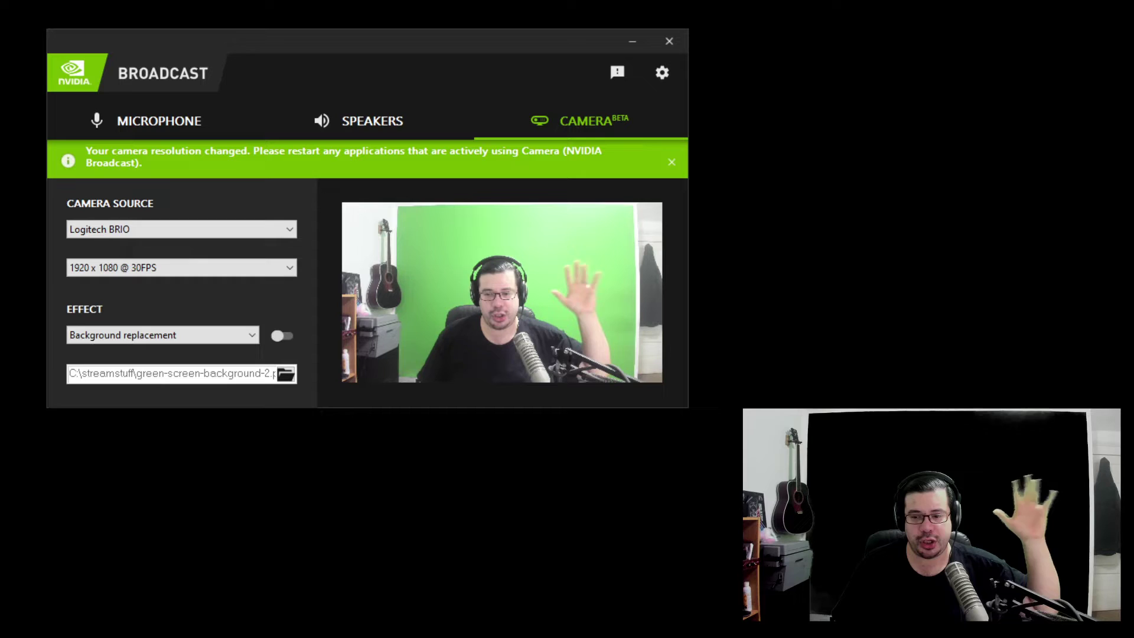
{"action": "left_click", "coordinate": [283, 336]}
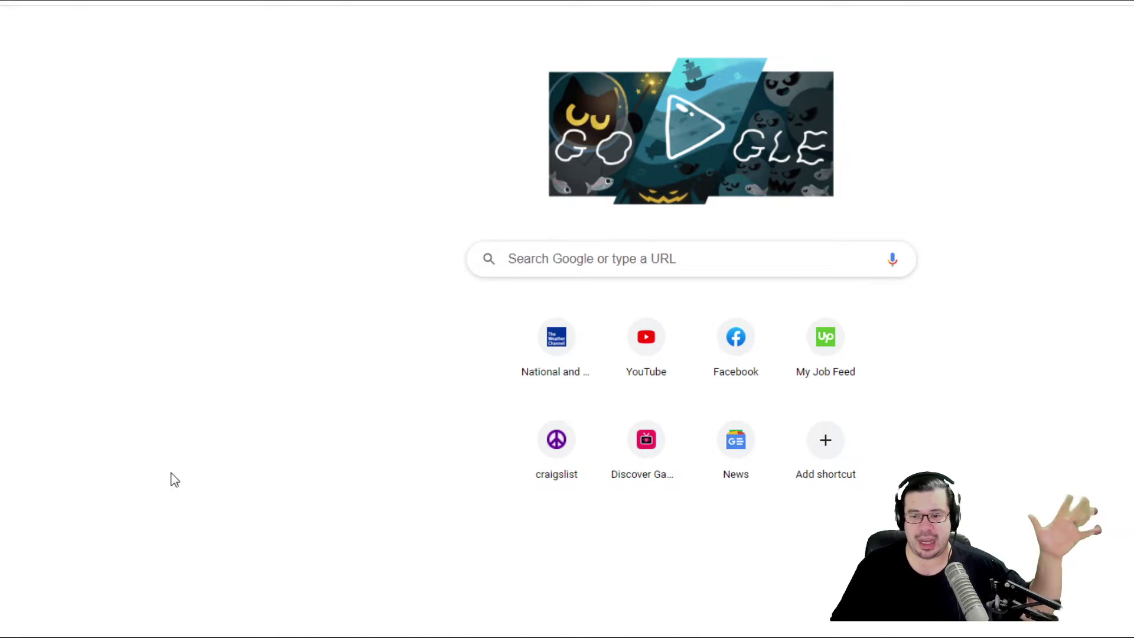
{"action": "key", "text": "alt+Tab"}
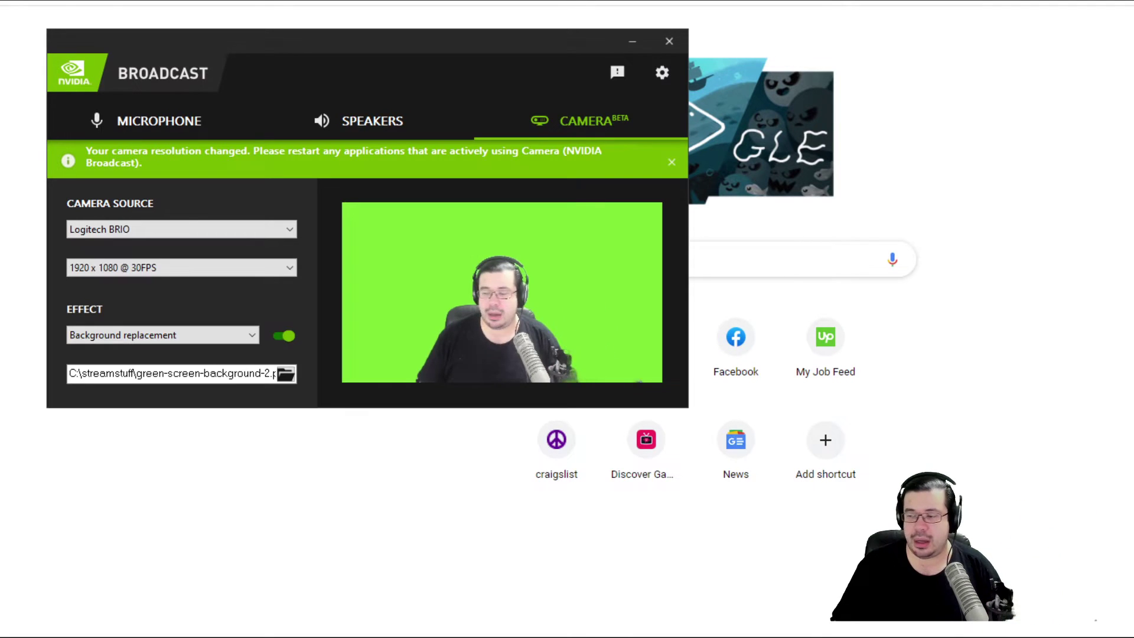